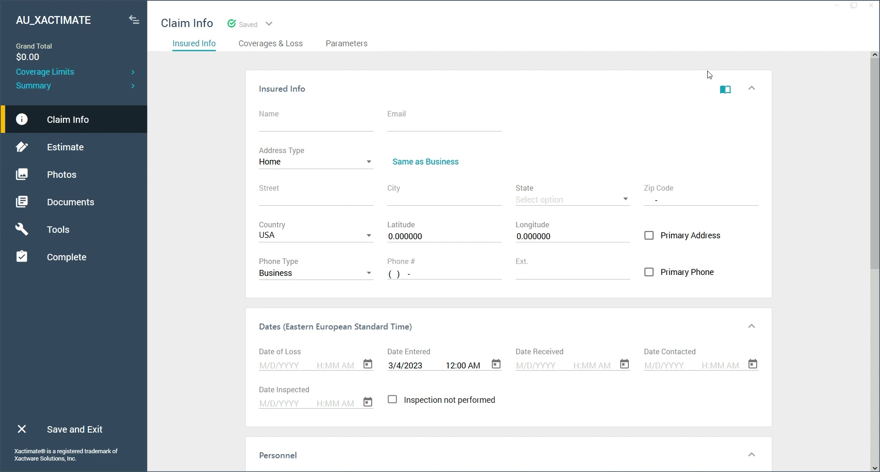
Open the Contacts address book from Import from Contacts and start a blank Add Contact form.
left_click(726, 92)
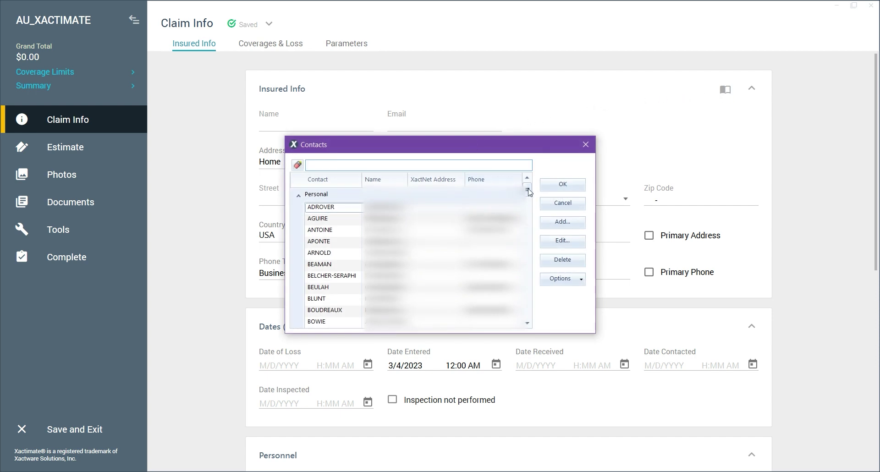
left_click_drag(527, 190, 528, 180)
left_click(563, 222)
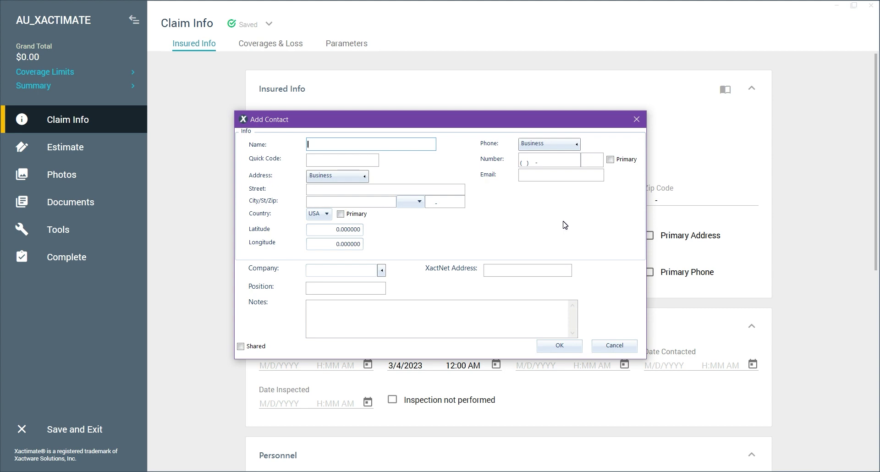
Enter the contact's full name, set the phone type to Cellular, and fill in their number and e-mail.
type("Jon smith")
left_click(532, 145)
left_click(531, 167)
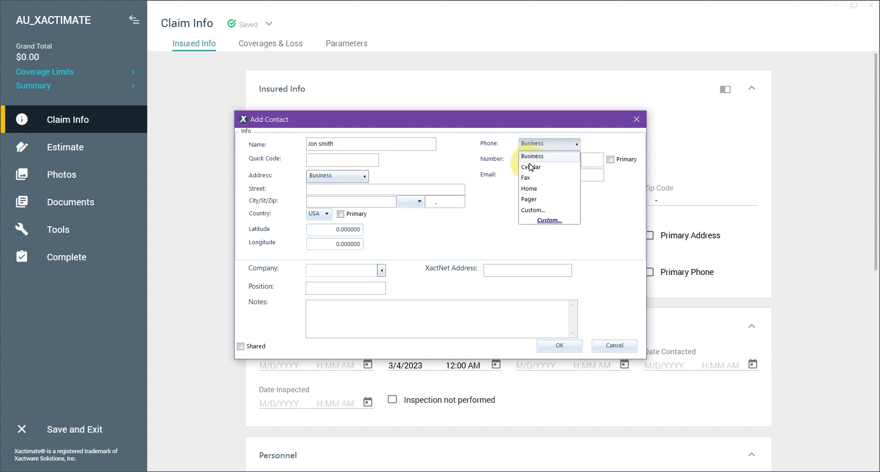
left_click(523, 159)
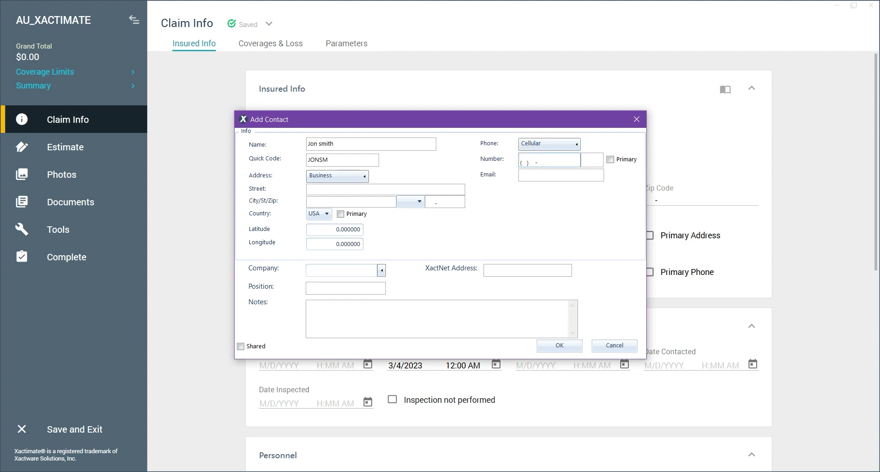
type("123) 456-7891")
left_click(531, 175)
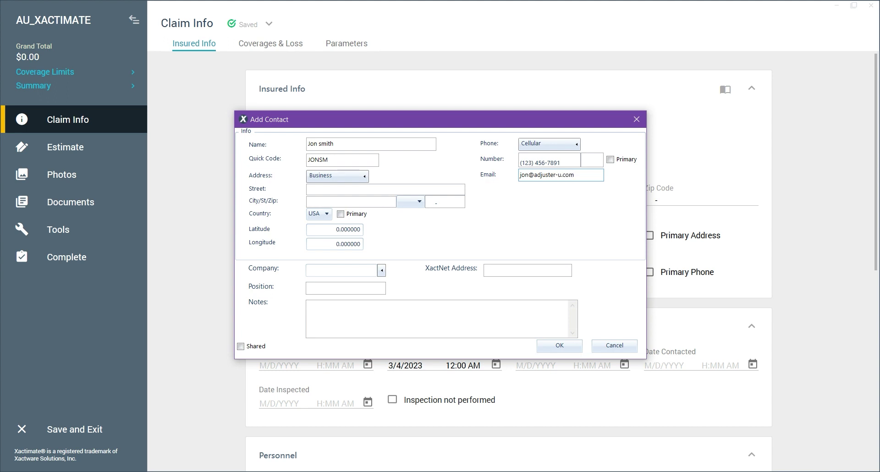
Fill in the business address's street, city and zip code.
left_click(440, 190)
type("123 street")
left_click(362, 202)
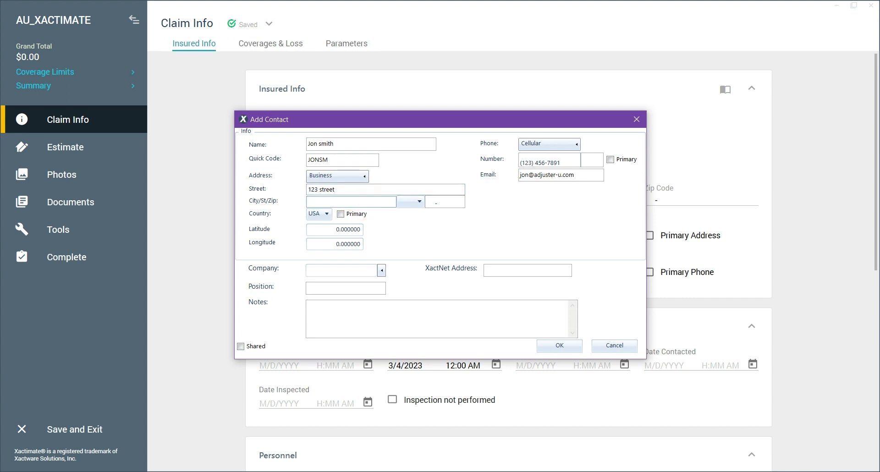
type("Miami")
key("Tab")
left_click(426, 203)
type("34411-")
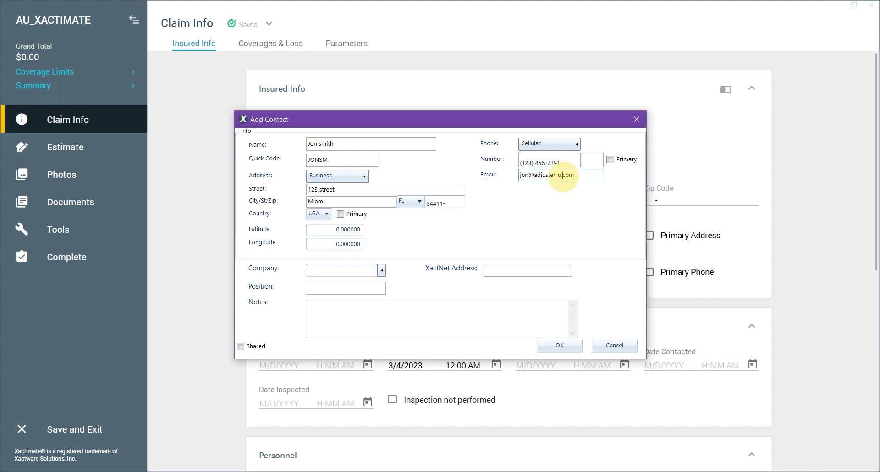
Keep the chosen state, mark the address and cellular number as primary, and save the contact.
left_click(412, 204)
left_click(411, 204)
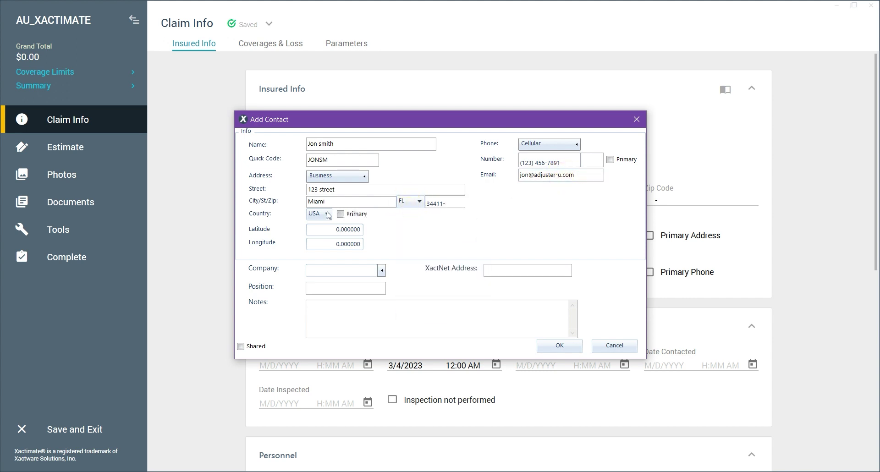
left_click(313, 213)
left_click(341, 215)
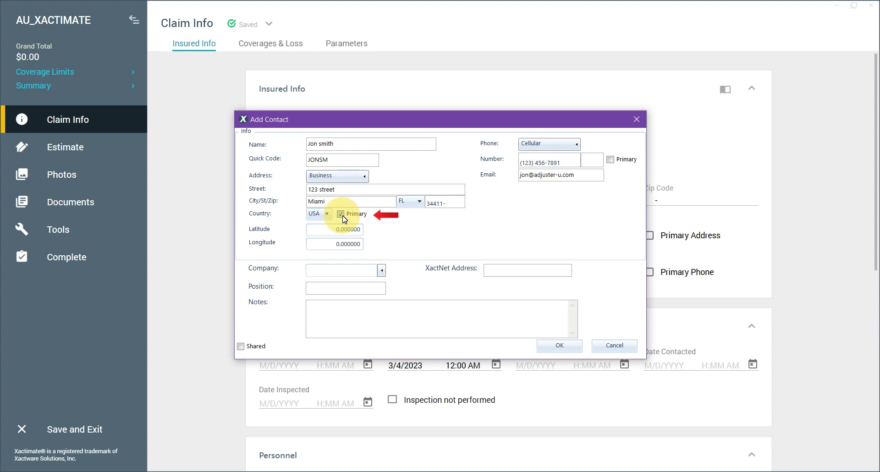
left_click(612, 160)
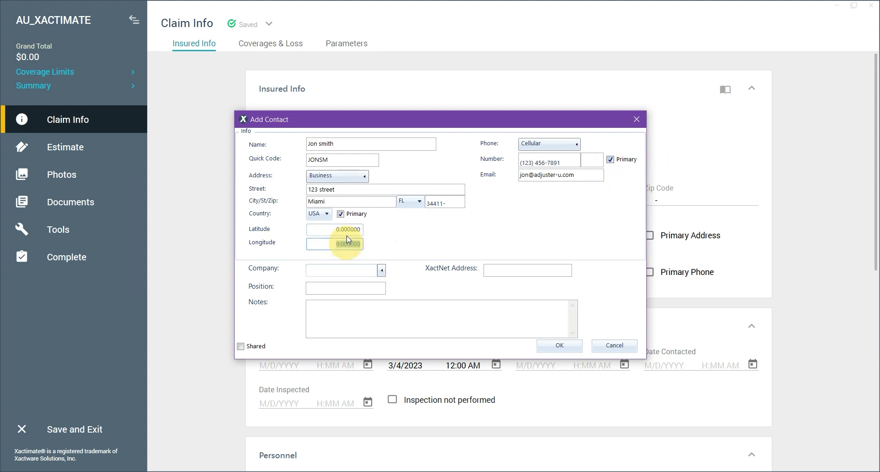
left_click(349, 229)
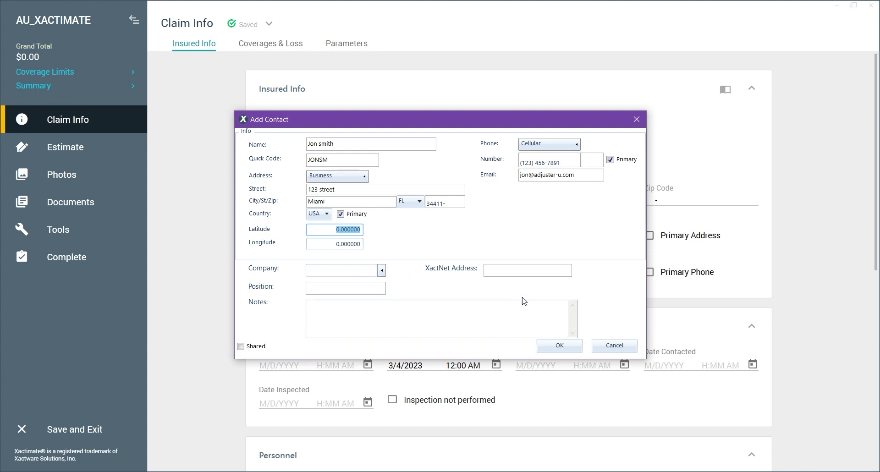
left_click(561, 347)
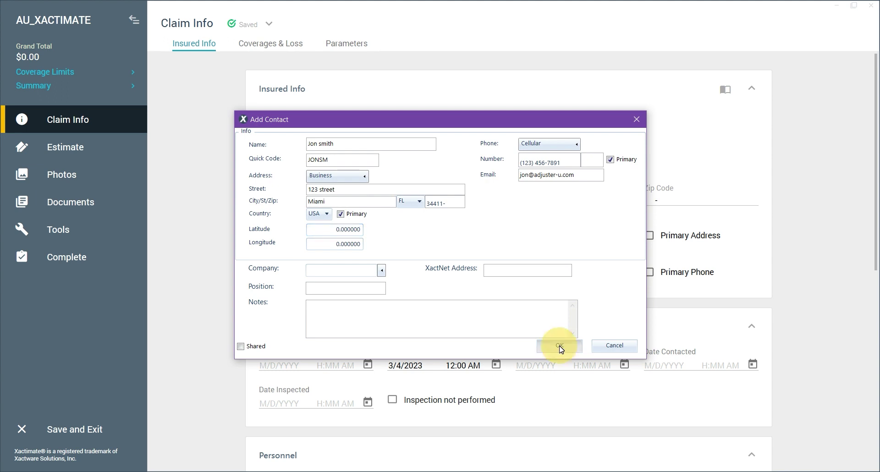
left_click(560, 346)
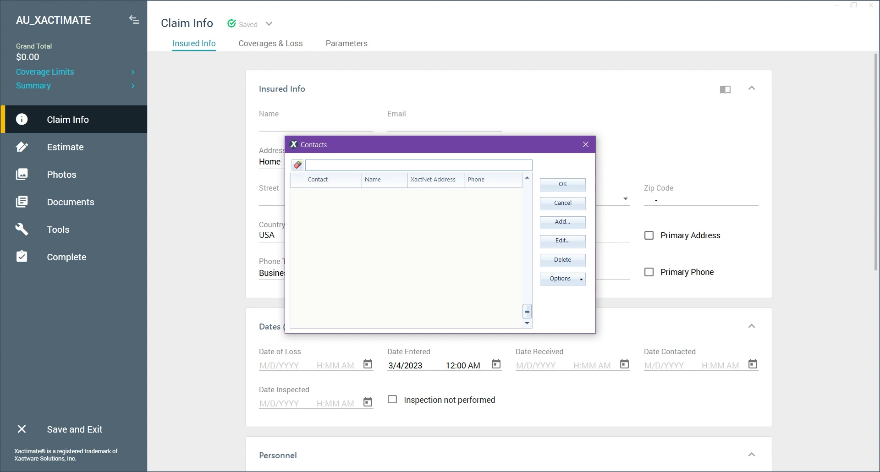
Search Contacts by the new contact's first name, select it and open its Edit Contact details.
left_click(326, 166)
type("Jon")
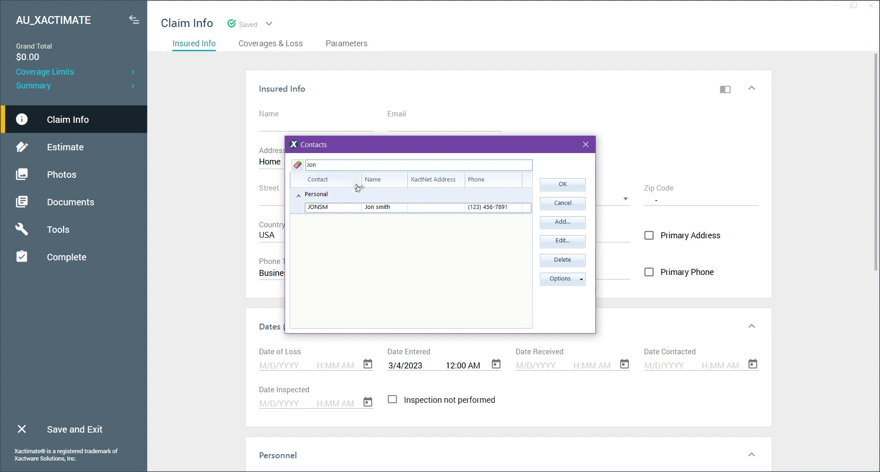
left_click(379, 208)
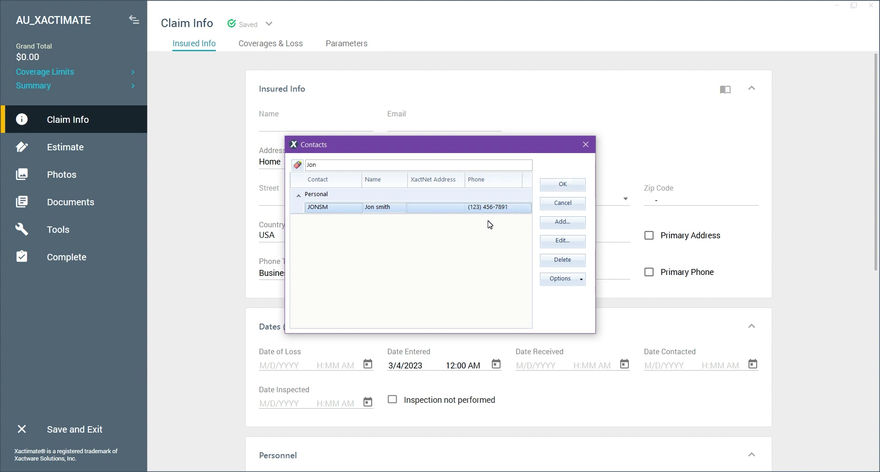
left_click(563, 241)
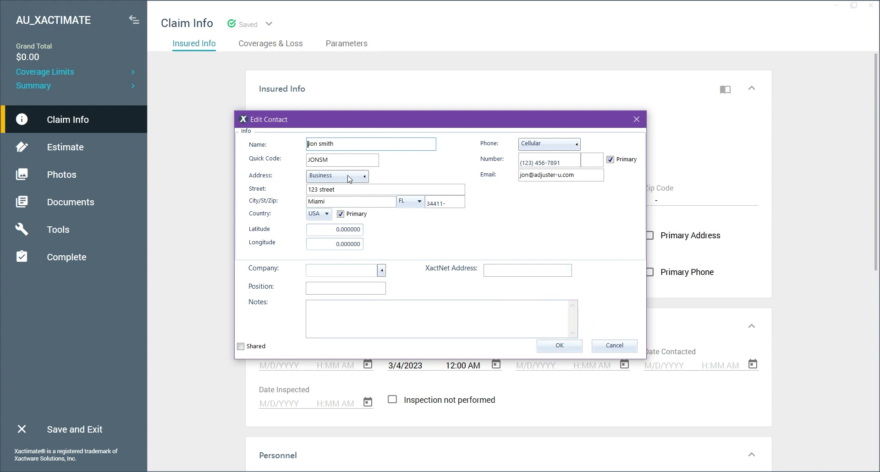
Close Edit Contact without changes and reselect the contact row in the list.
left_click(561, 347)
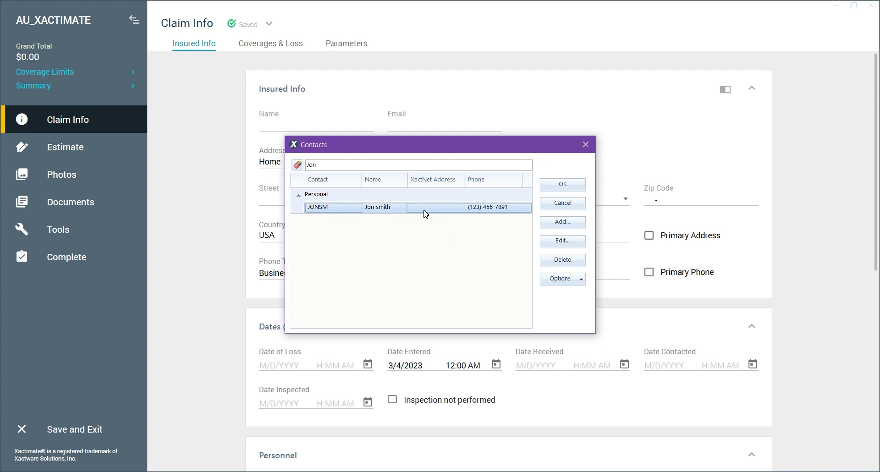
left_click(425, 211)
Confirm the selected contact with OK to import it into the claim's Insured Info.
left_click(553, 184)
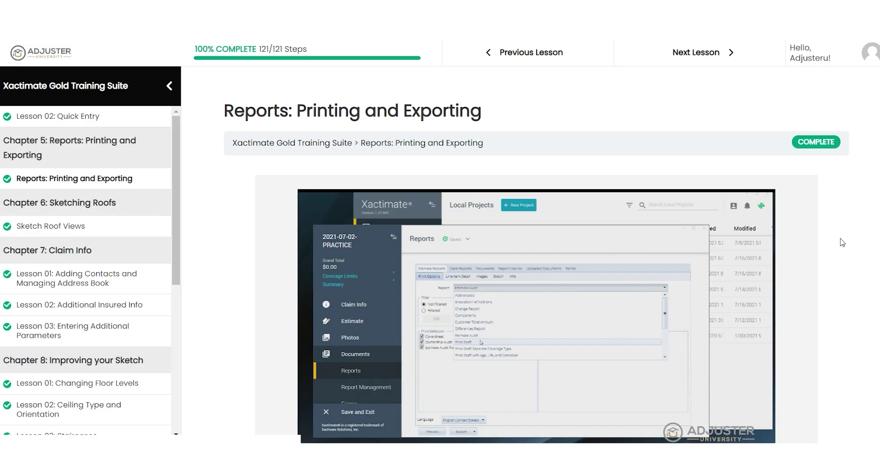
Scroll the lesson page and sidebar to locate the 6-Figure Macro For Xactimate page.
scroll(845, 242, "down", 3)
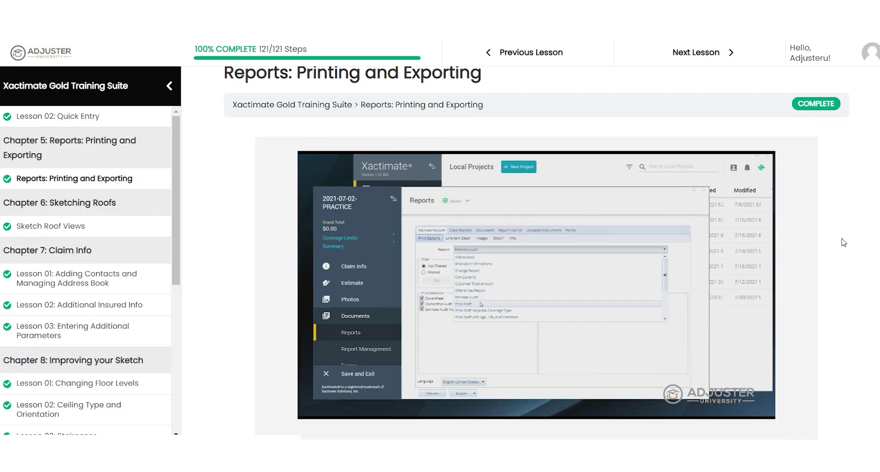
scroll(162, 234, "down", 6)
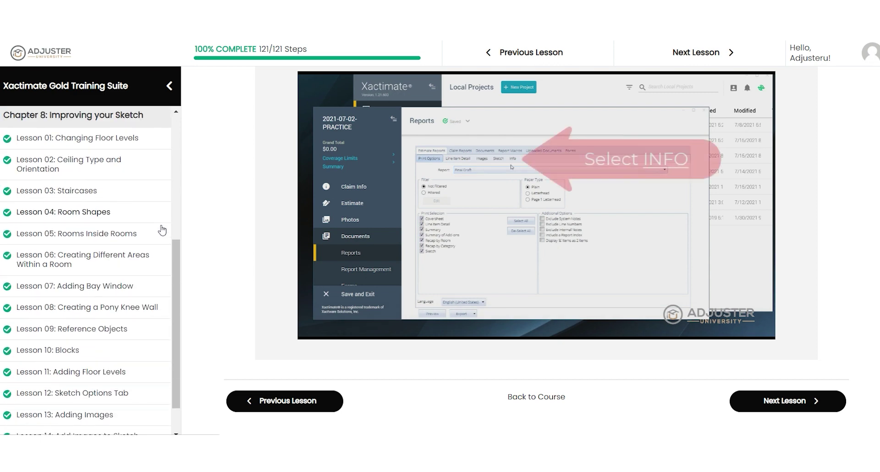
scroll(169, 230, "up", 4)
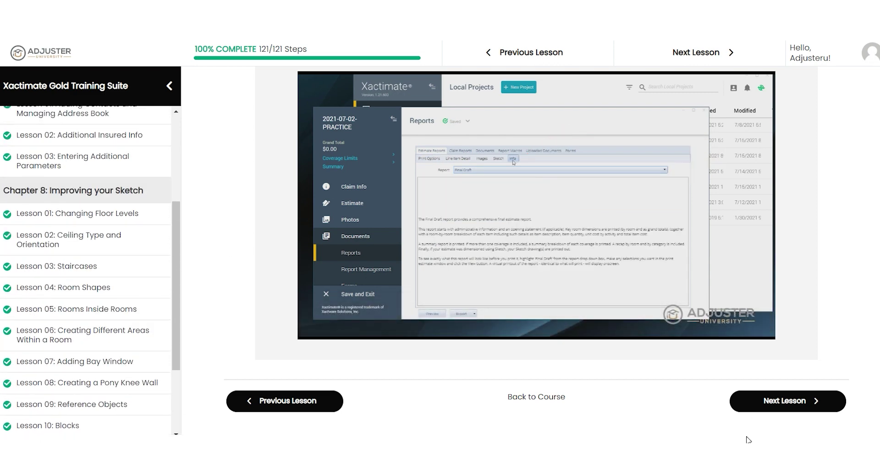
scroll(841, 198, "down", 5)
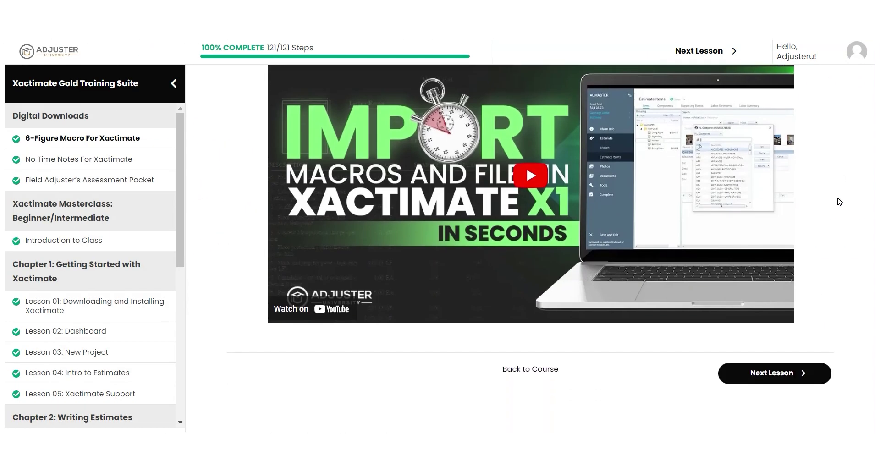
scroll(841, 198, "up", 5)
left_click(493, 213)
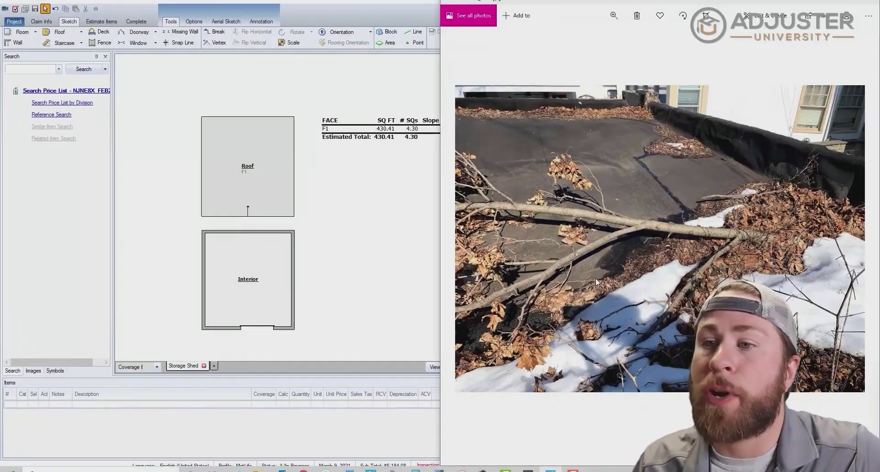
key("Right")
key("Right")
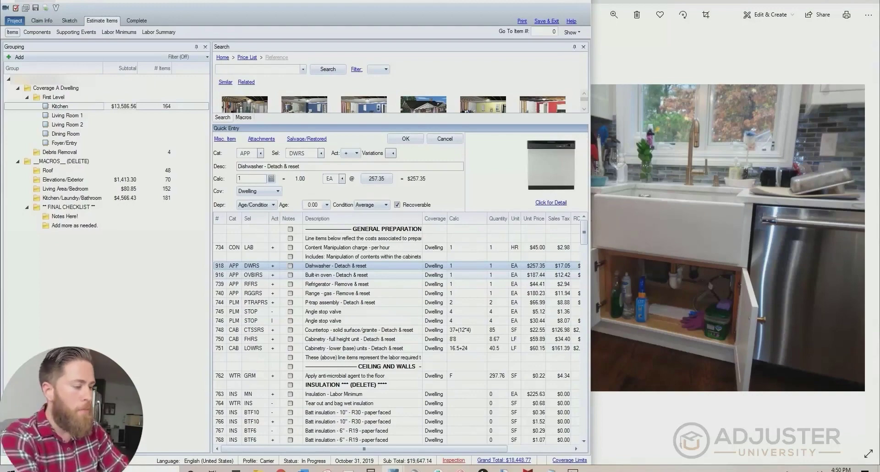
left_click(390, 366)
scroll(390, 366, "down", 3)
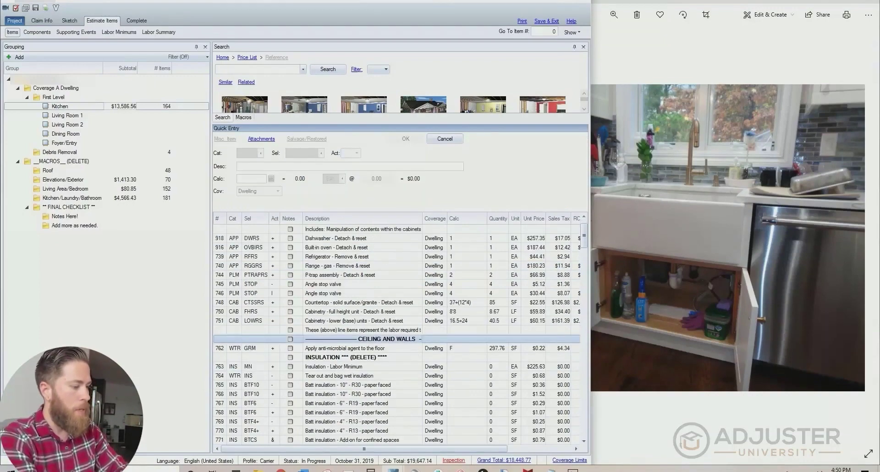